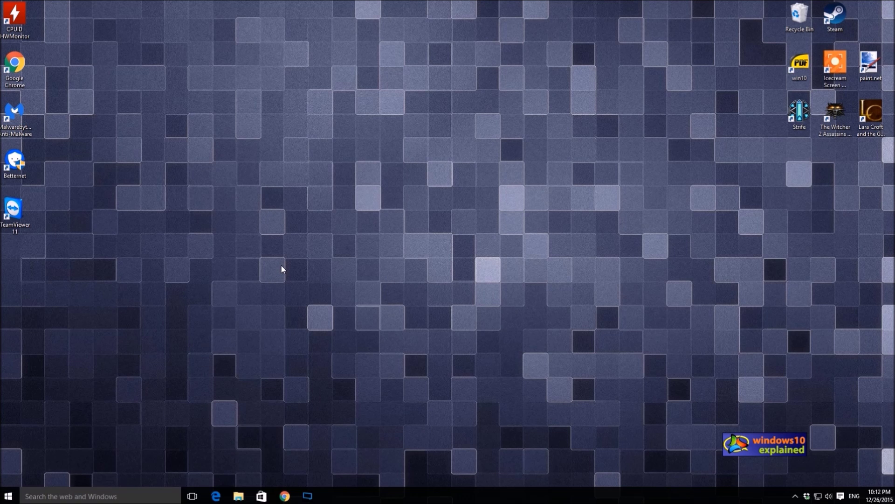
Launch Calendar by searching 'calen' in Start search, and begin adding an account.
click(85, 500)
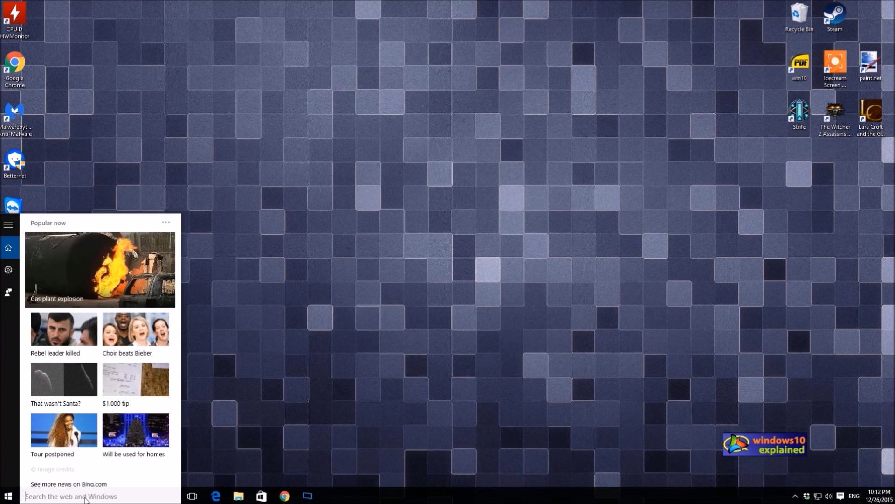
text(cal)
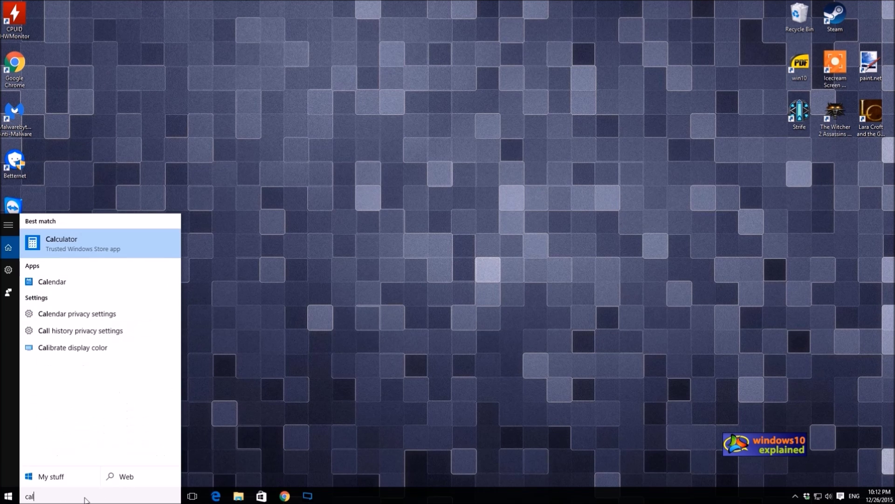
text(en)
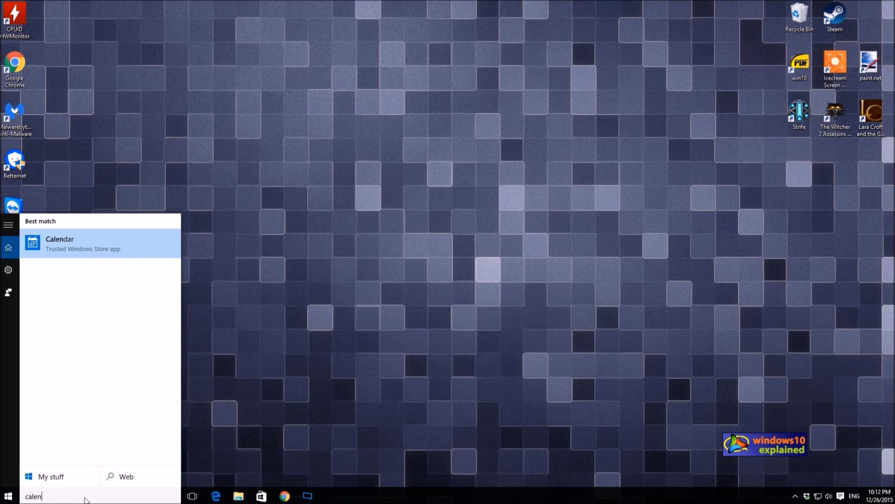
click(92, 248)
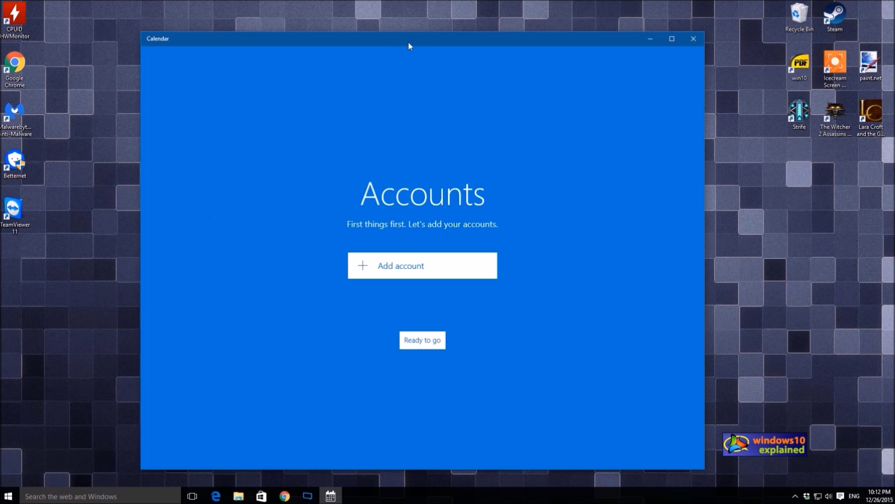
drag(410, 44, 428, 28)
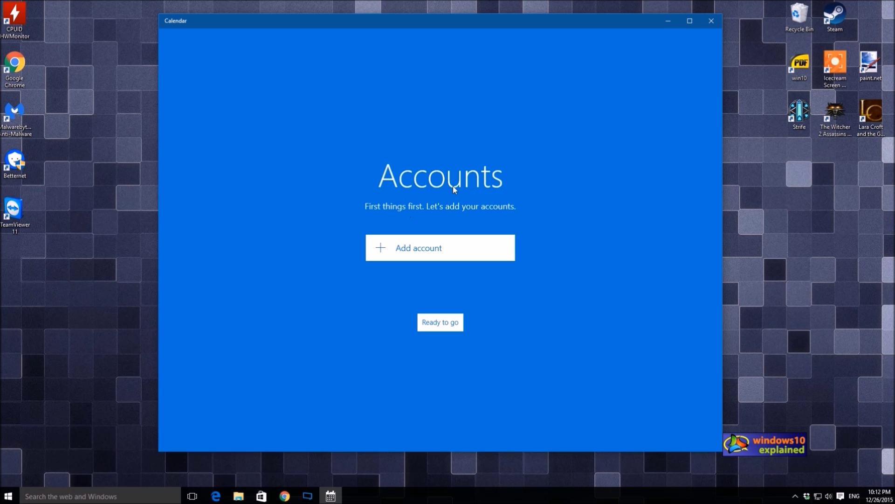
click(379, 250)
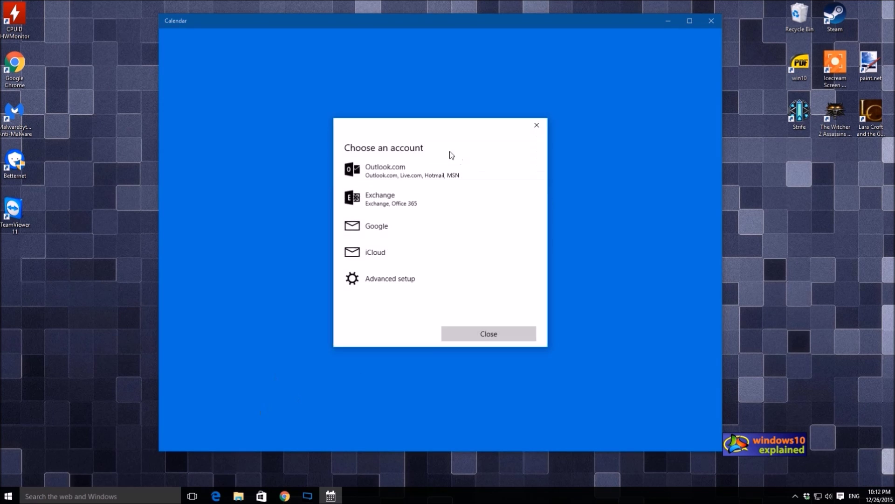
Choose Google as the account type and sign in with the account's email and password.
click(430, 229)
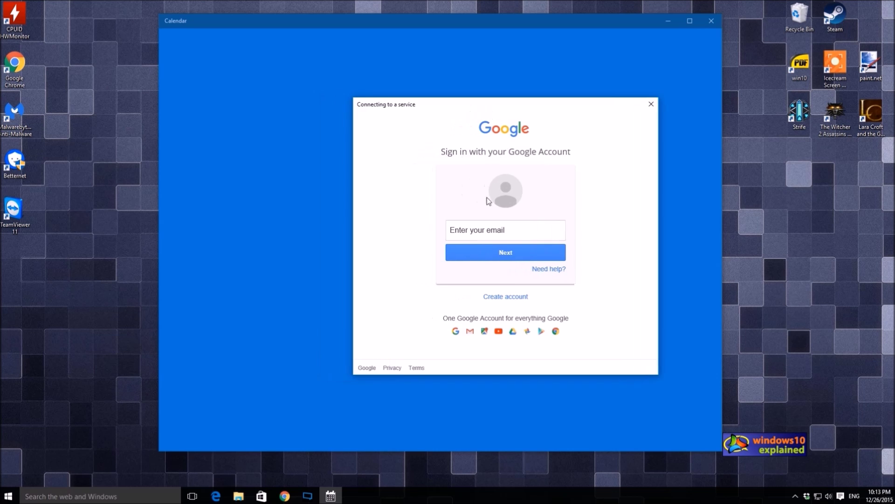
click(512, 252)
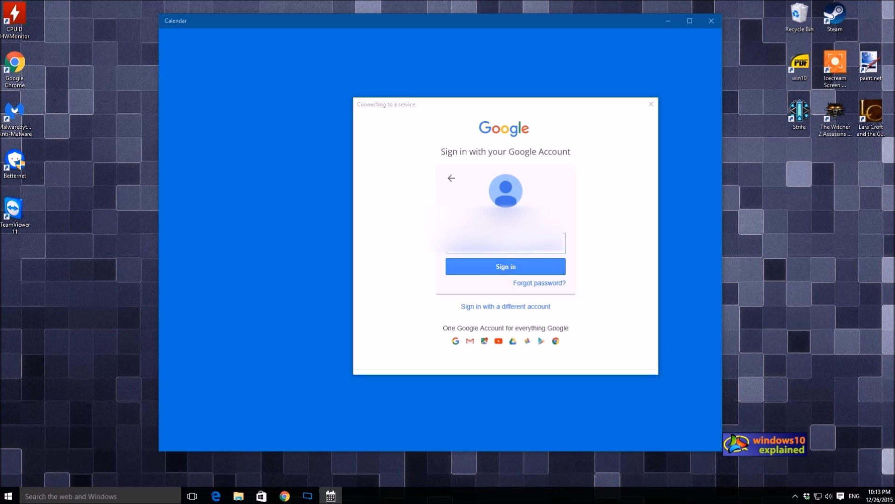
click(518, 271)
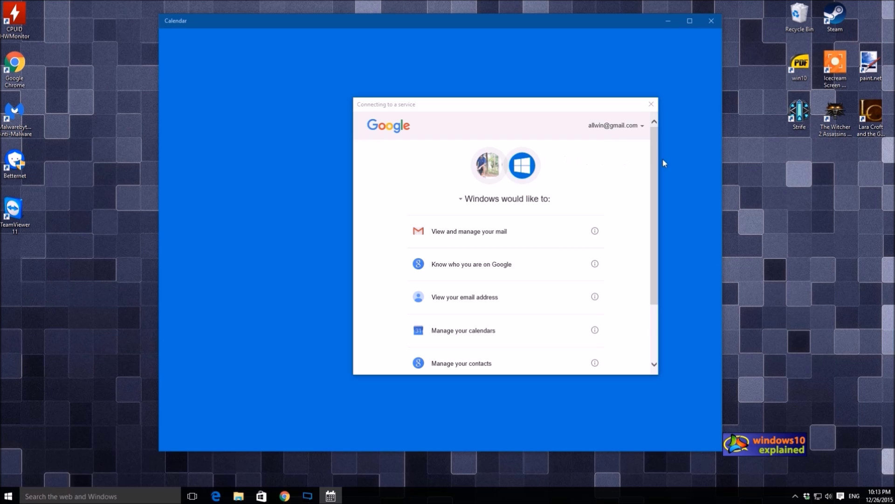
Allow Windows access to the Google account and finish setup to open December 2015.
mouse_move(656, 169)
mouse_down()
mouse_move(649, 238)
mouse_move(642, 175)
mouse_up()
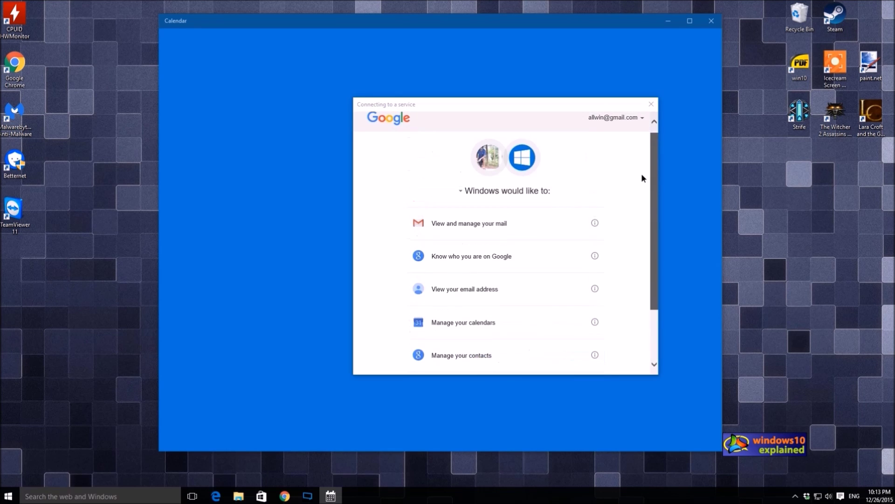
scroll(537, 224, down, 5)
click(586, 352)
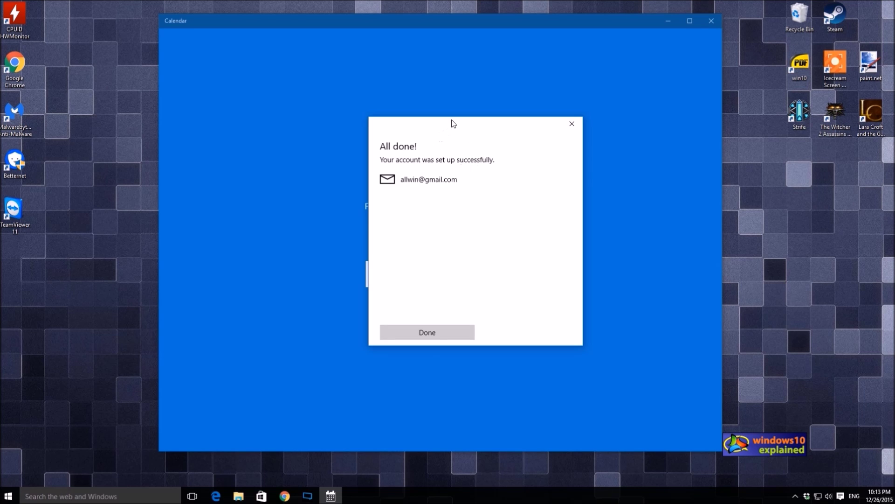
click(432, 334)
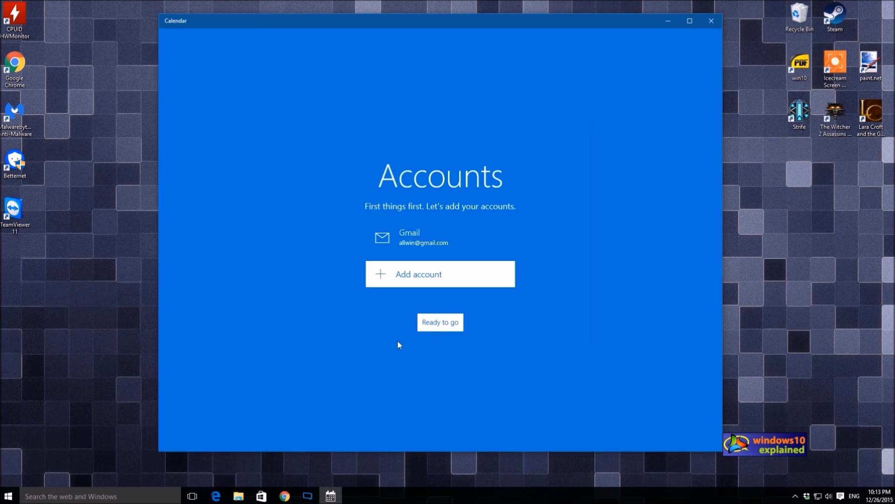
click(442, 323)
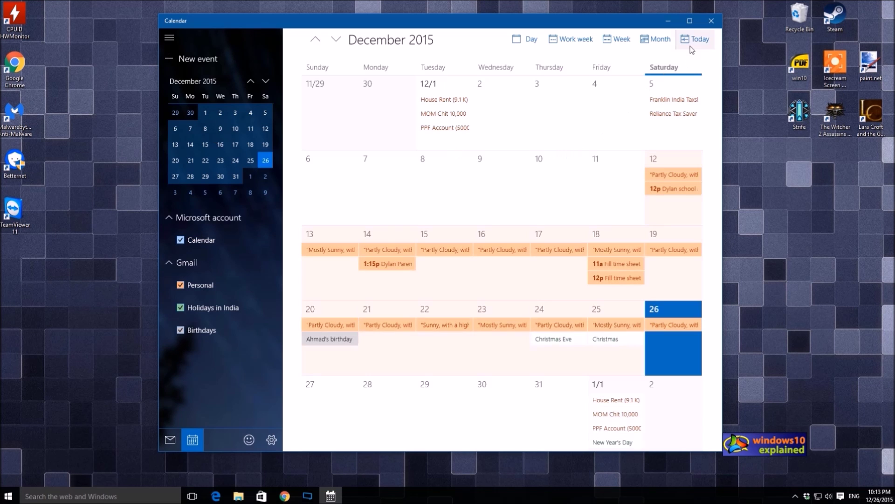
Maximize the Calendar window, show November 2015 in month view, and open Settings.
click(692, 22)
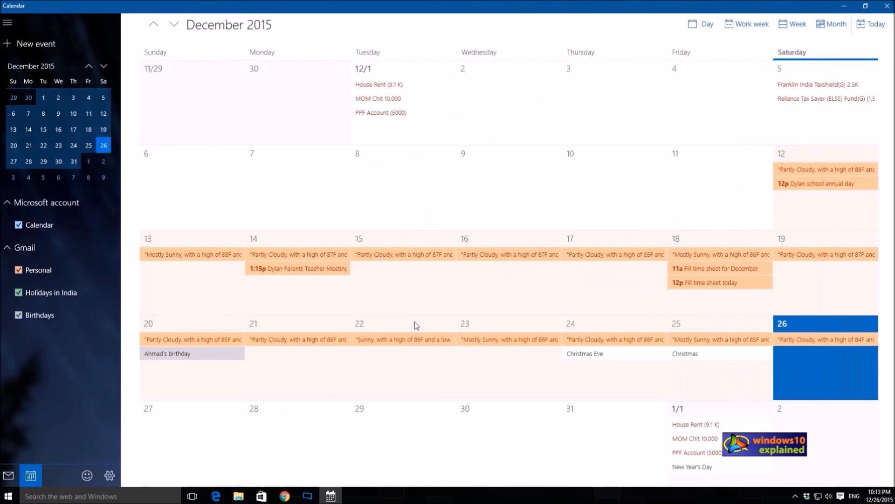
scroll(522, 312, down, 3)
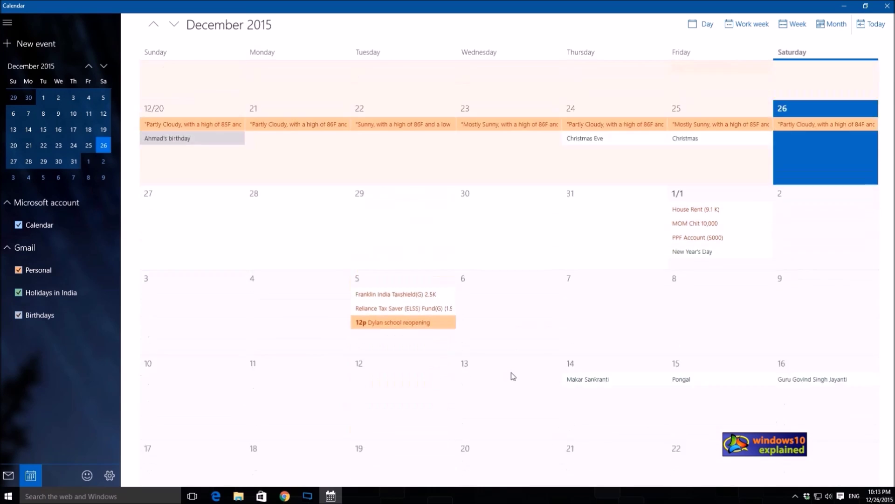
scroll(513, 375, up, 5)
scroll(513, 375, down, 3)
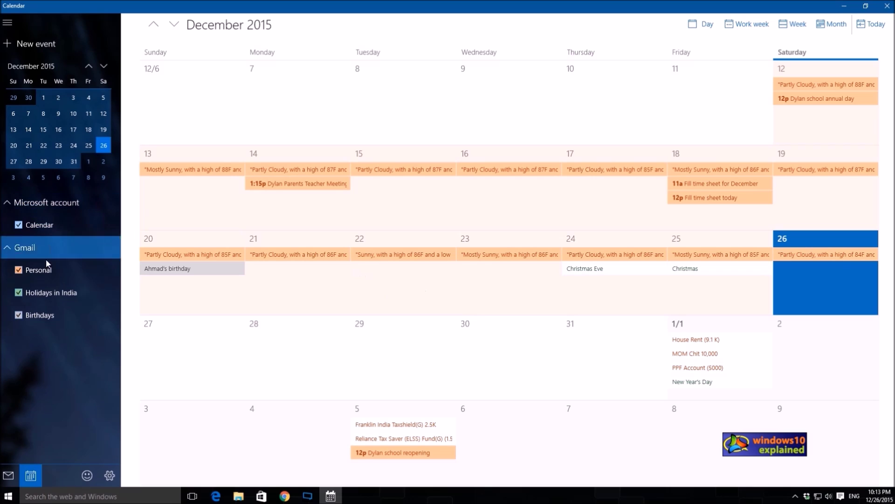
scroll(480, 313, up, 3)
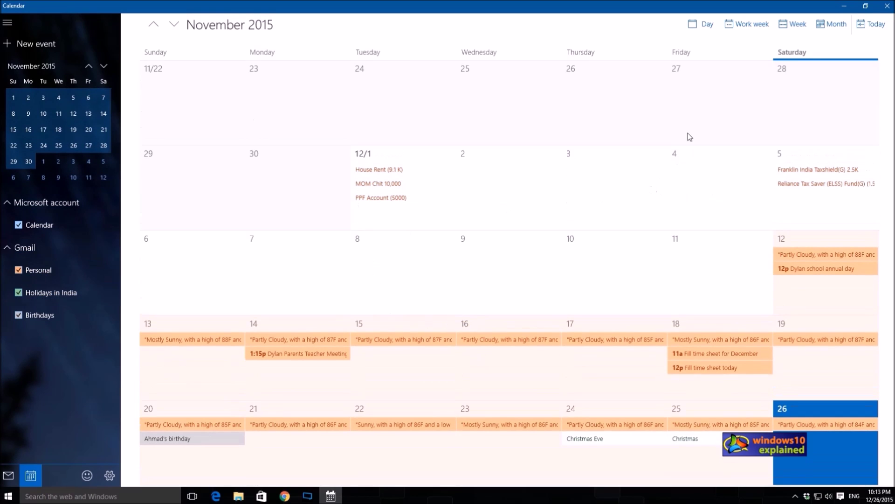
click(109, 476)
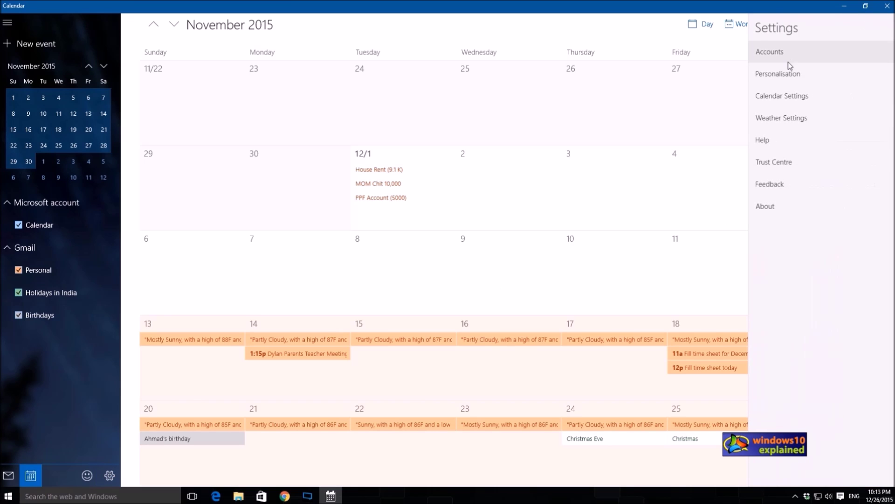
click(790, 73)
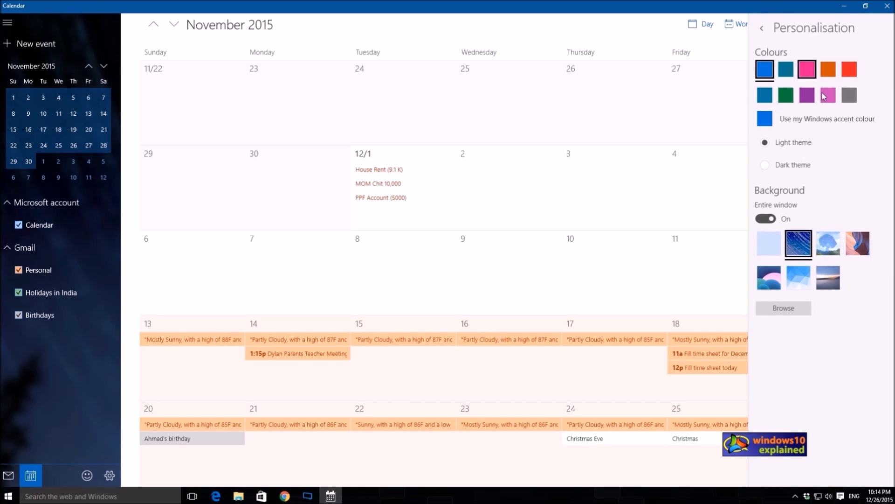
click(830, 245)
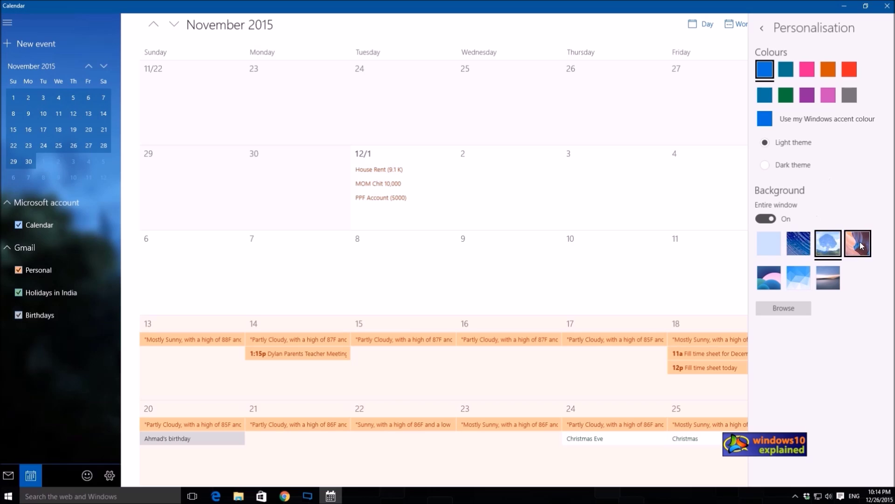
click(860, 242)
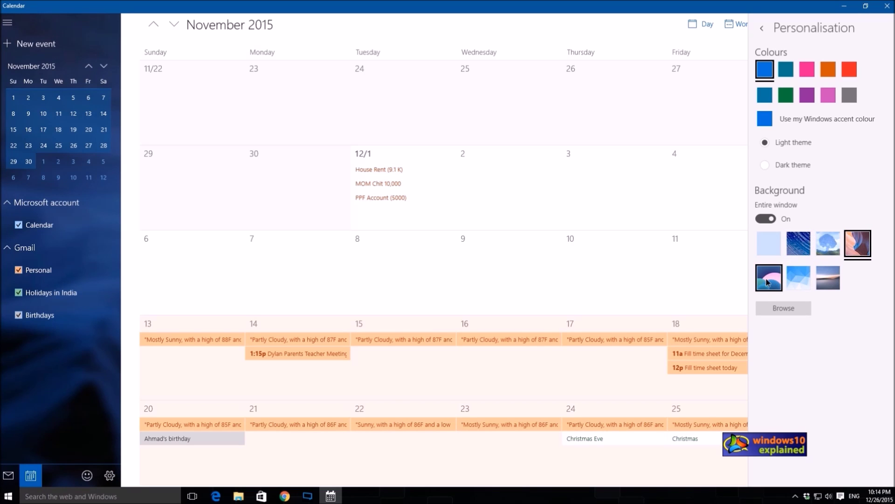
click(798, 276)
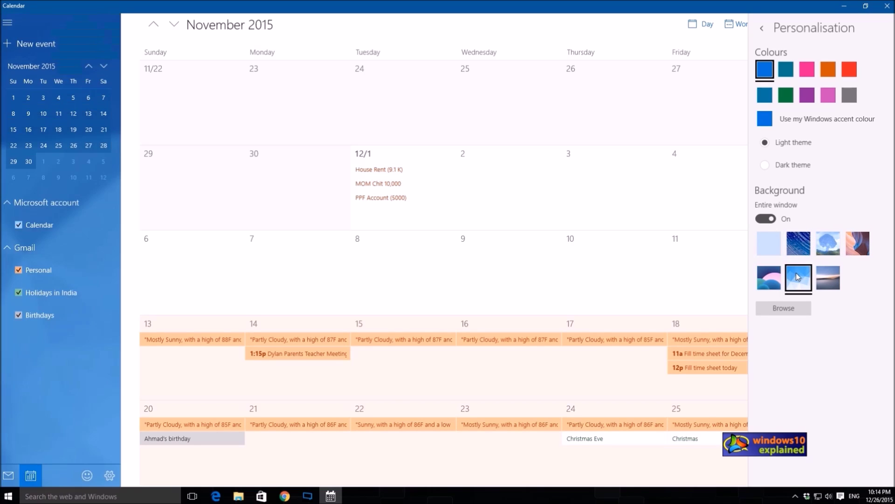
click(828, 278)
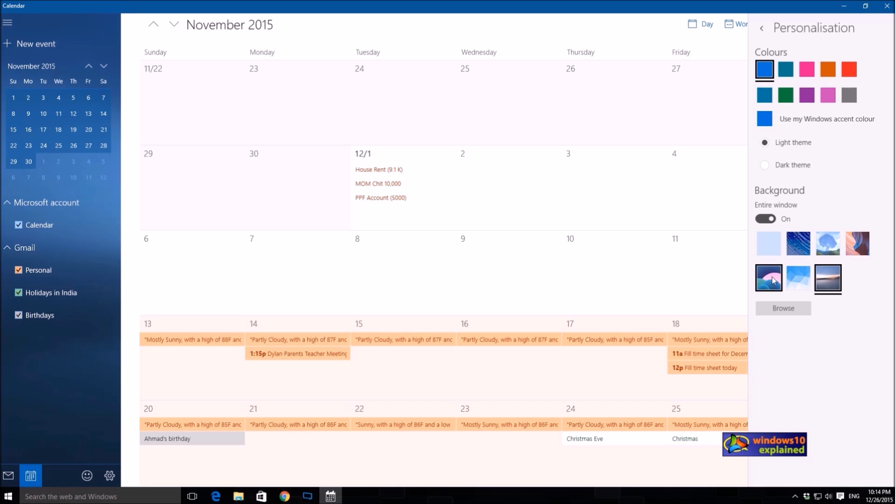
click(799, 243)
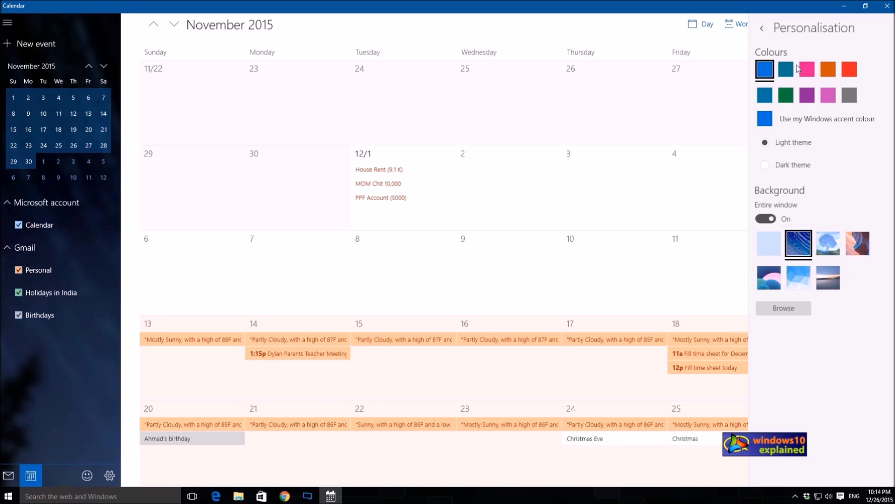
click(789, 72)
click(828, 69)
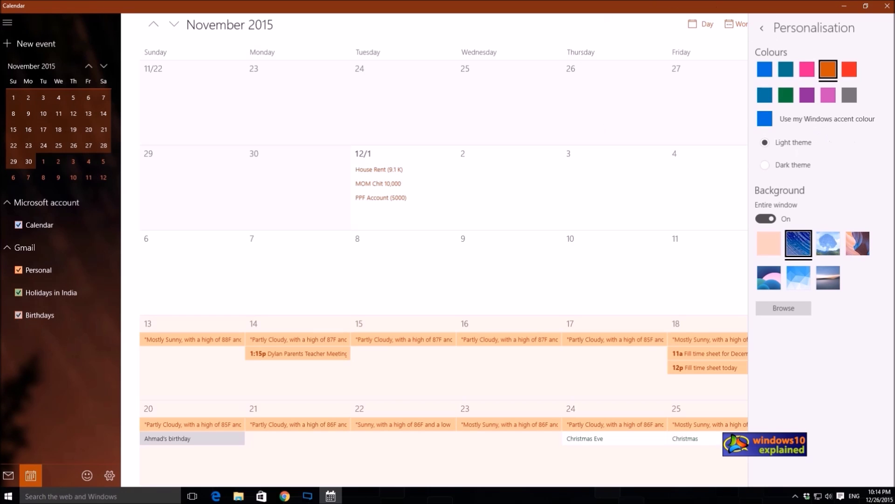
click(850, 70)
click(829, 95)
click(807, 95)
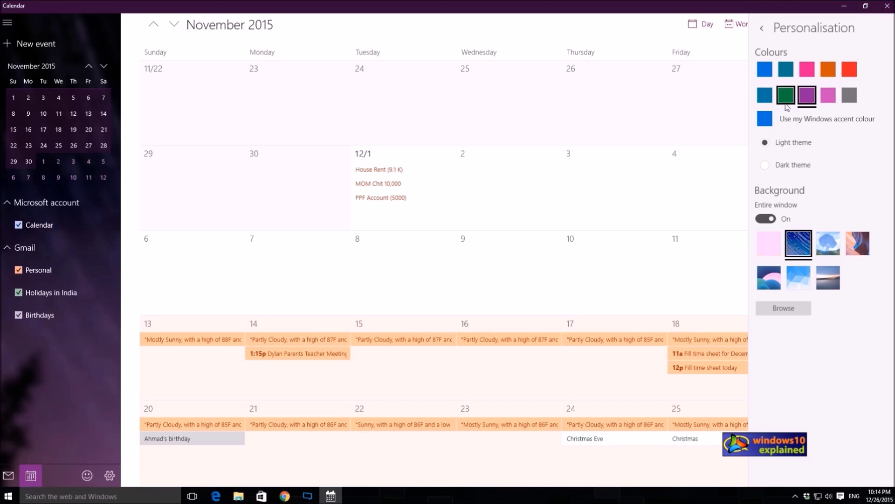
click(786, 95)
click(828, 69)
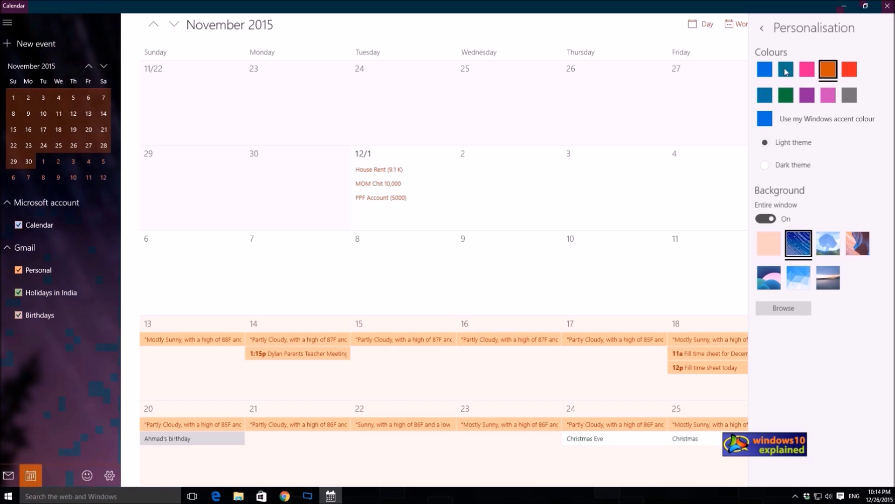
click(768, 71)
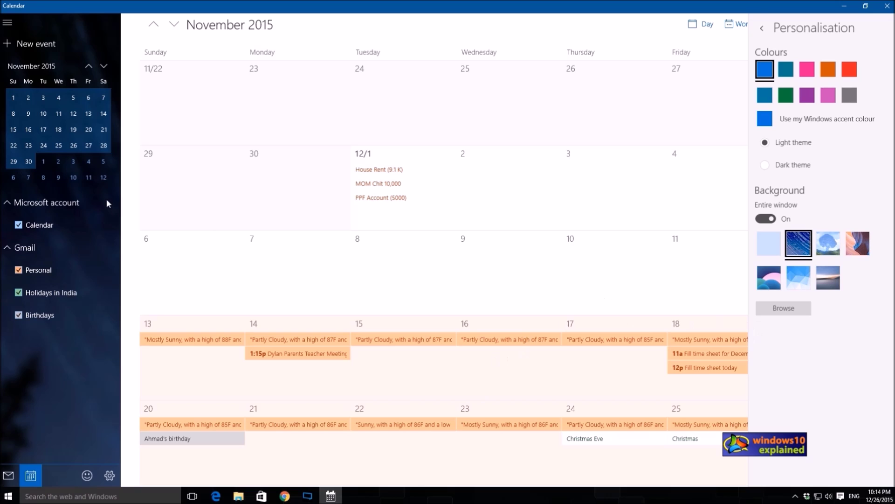
click(48, 229)
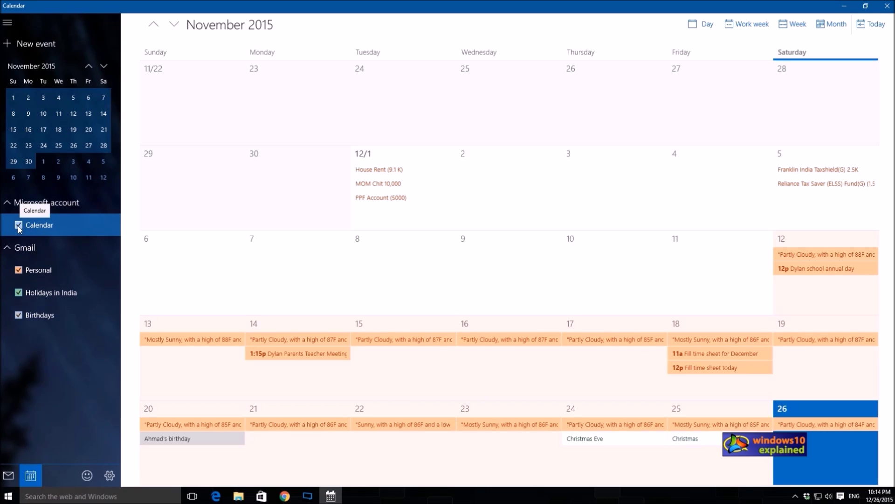
Uncheck the Microsoft account Calendar, leaving Gmail's Personal calendar still shown.
click(18, 226)
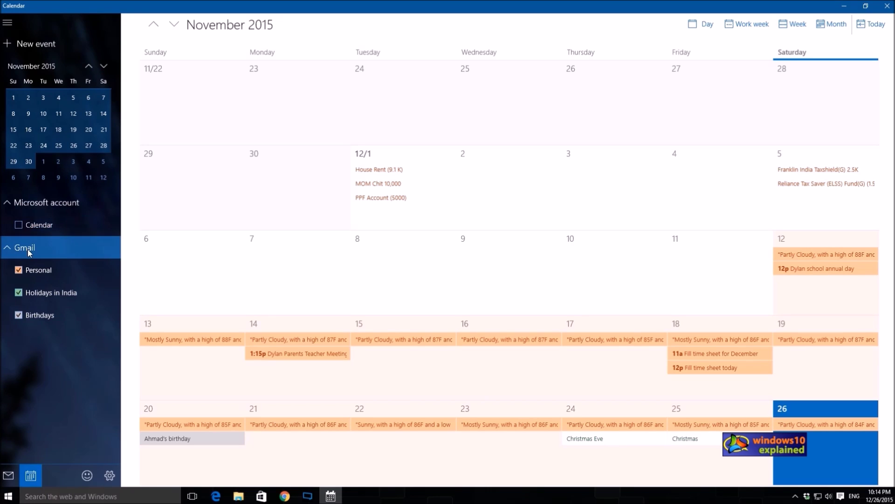
click(27, 249)
click(27, 249)
click(39, 271)
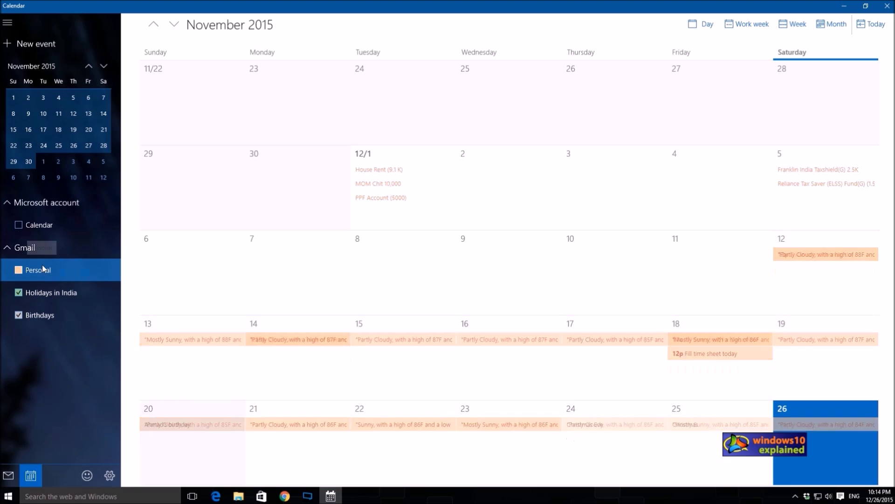
click(39, 271)
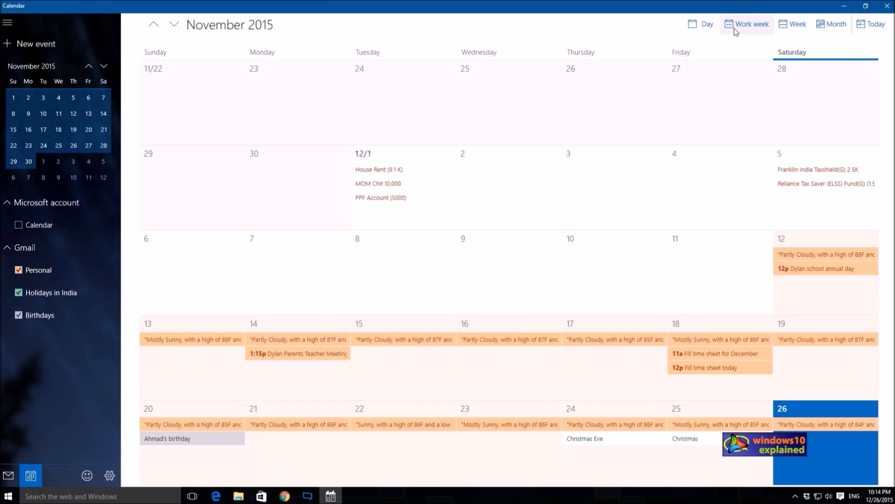
Switch through the Week, Work week, Day and 3-day layouts.
click(795, 28)
click(768, 27)
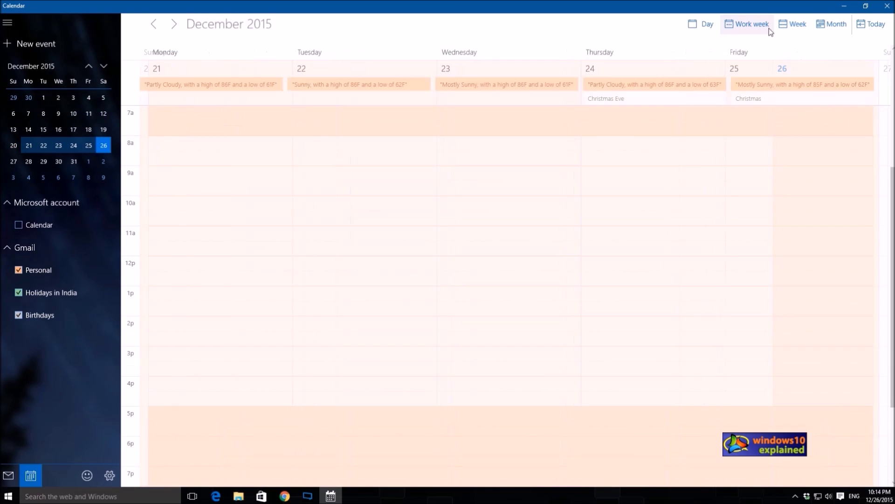
click(708, 24)
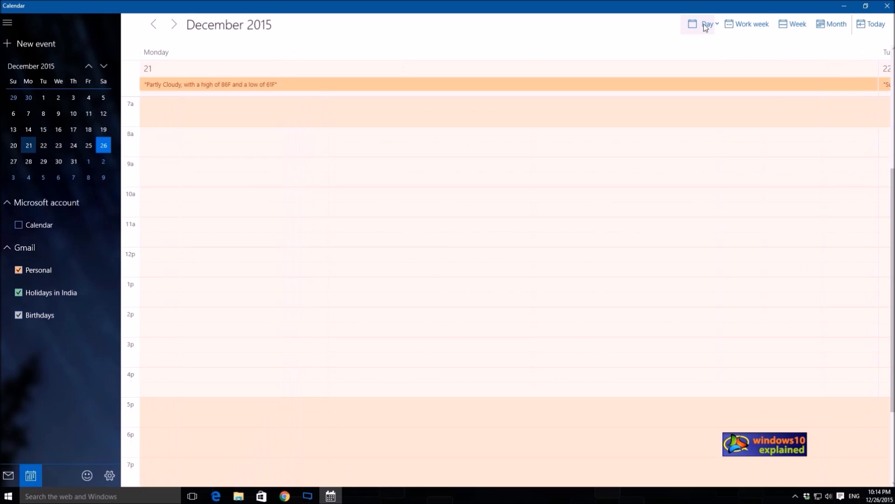
click(719, 23)
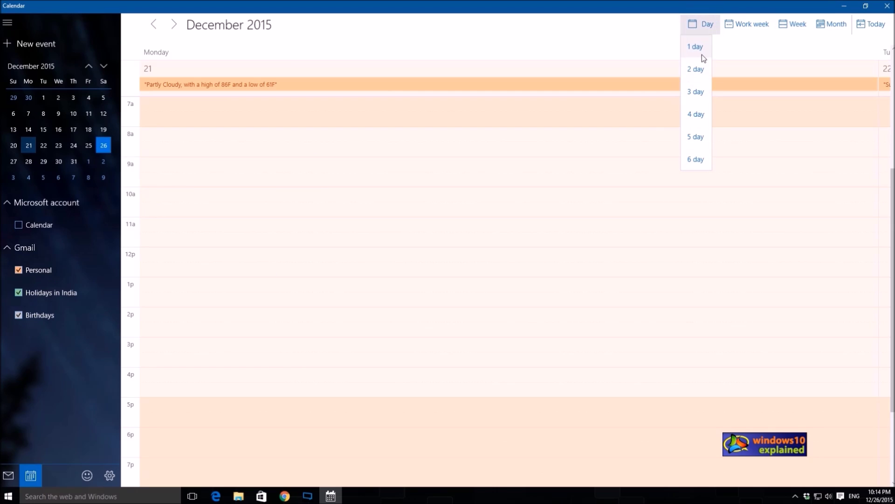
click(692, 92)
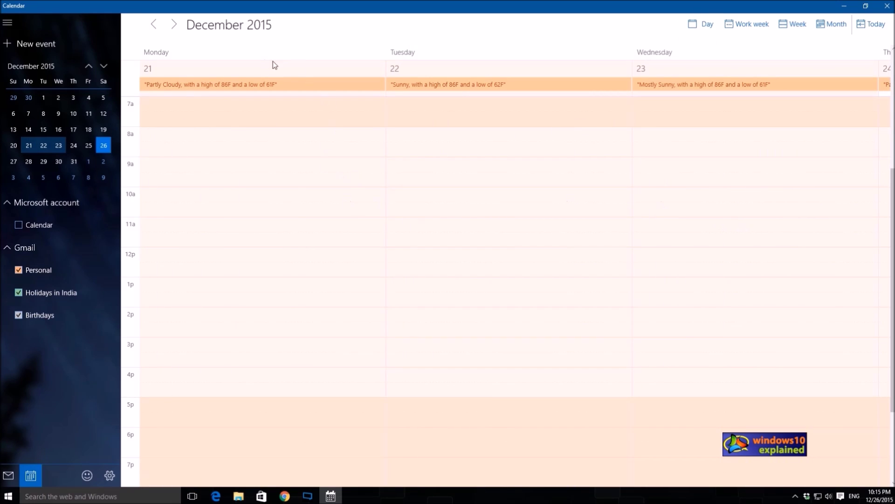
View and close Tuesday's weather event details, then return to Month view and open Settings.
click(534, 84)
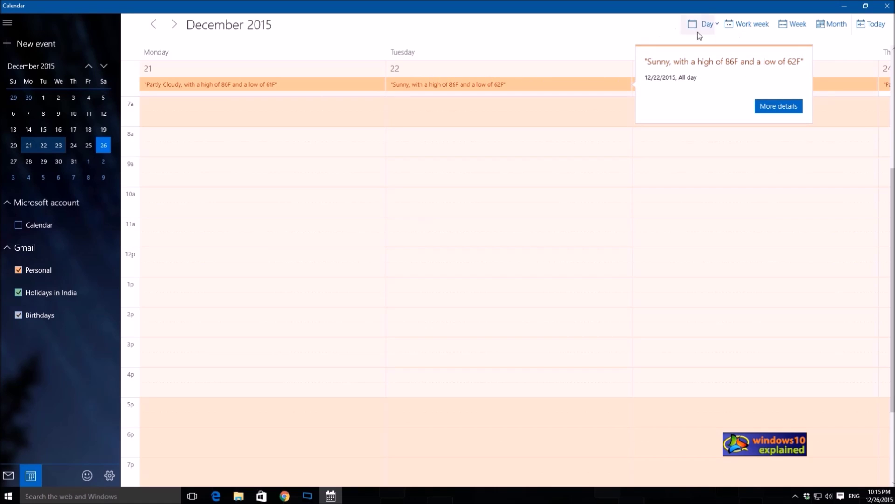
click(881, 46)
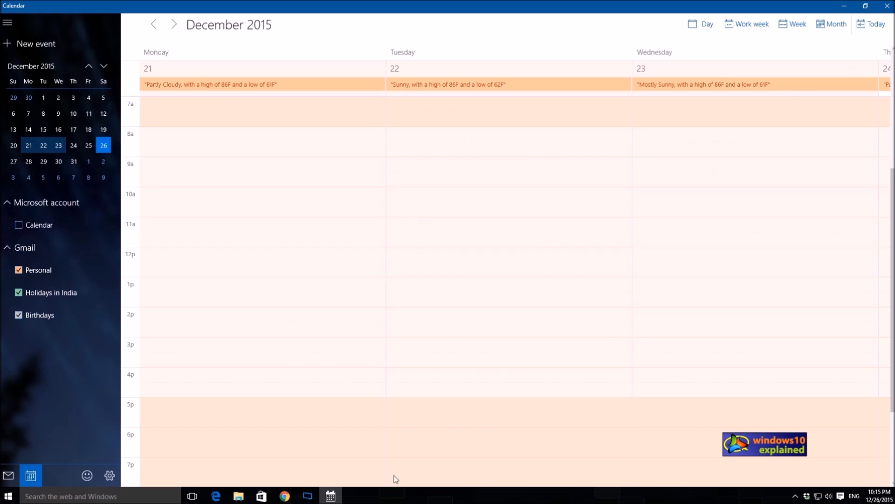
click(829, 26)
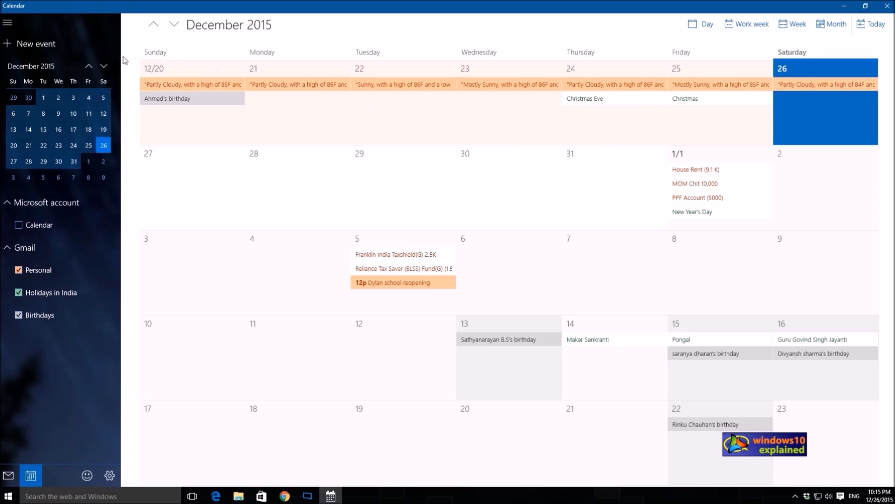
click(109, 475)
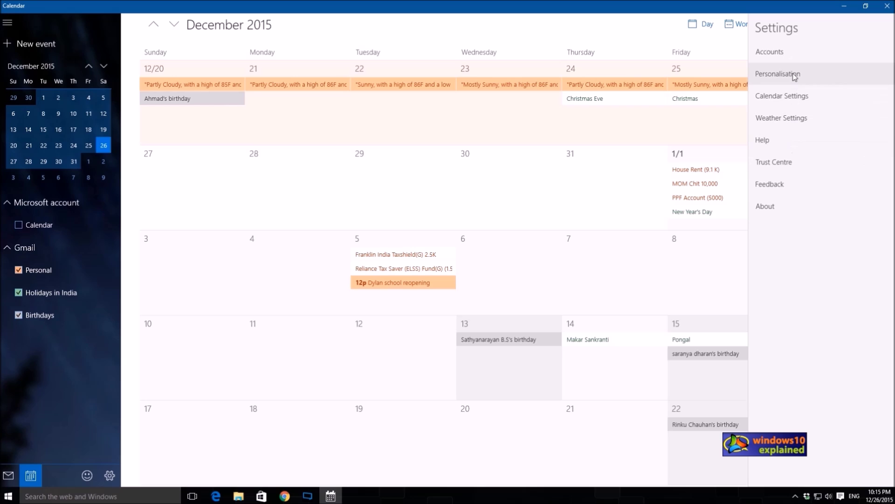
Set the working hours to start at 9:00 AM and end at 6:00 PM.
click(791, 95)
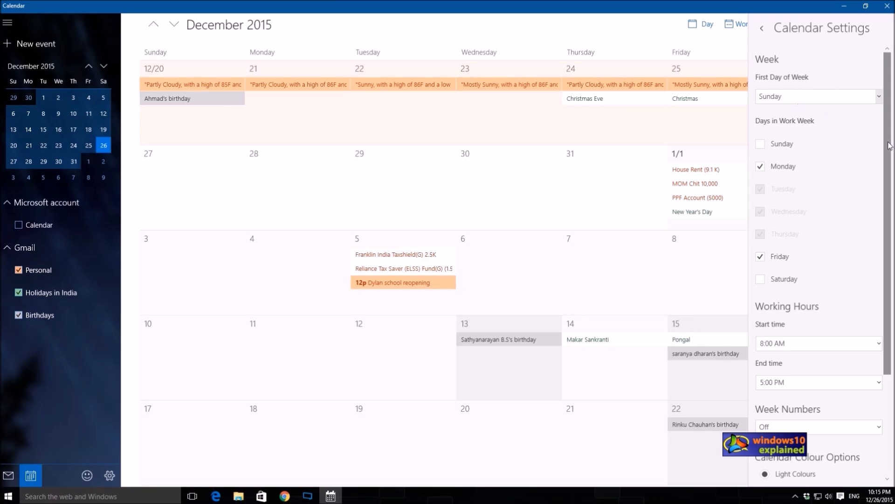
drag(889, 146, 890, 148)
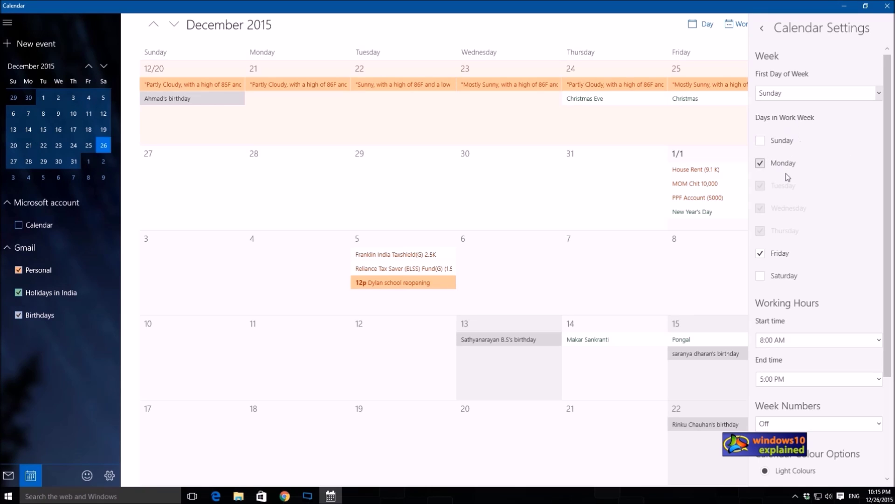
scroll(890, 254, down, 3)
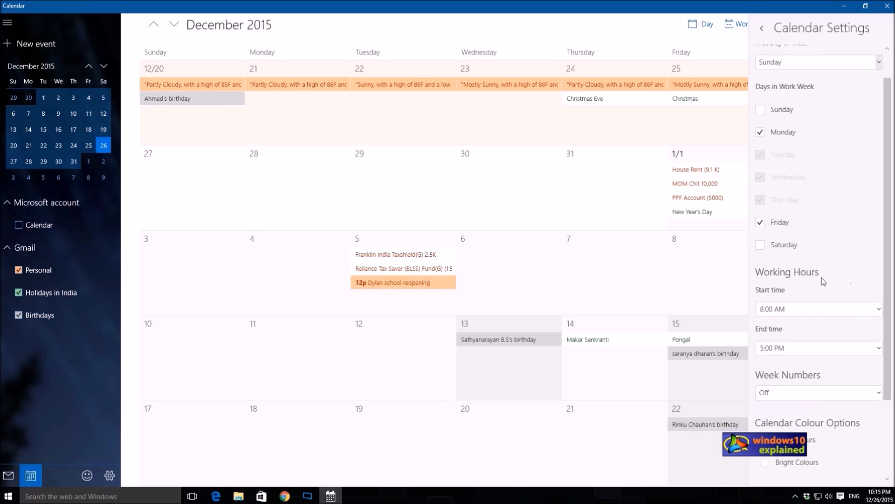
click(860, 207)
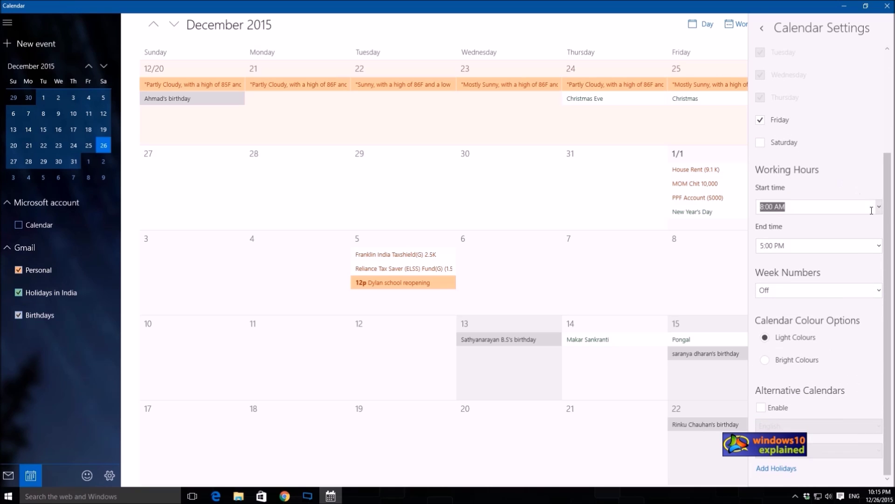
scroll(811, 369, down, 1)
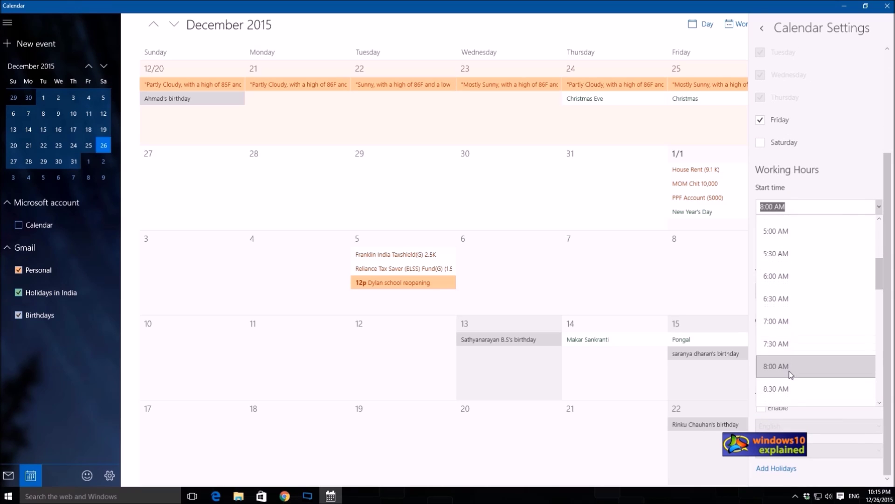
click(799, 355)
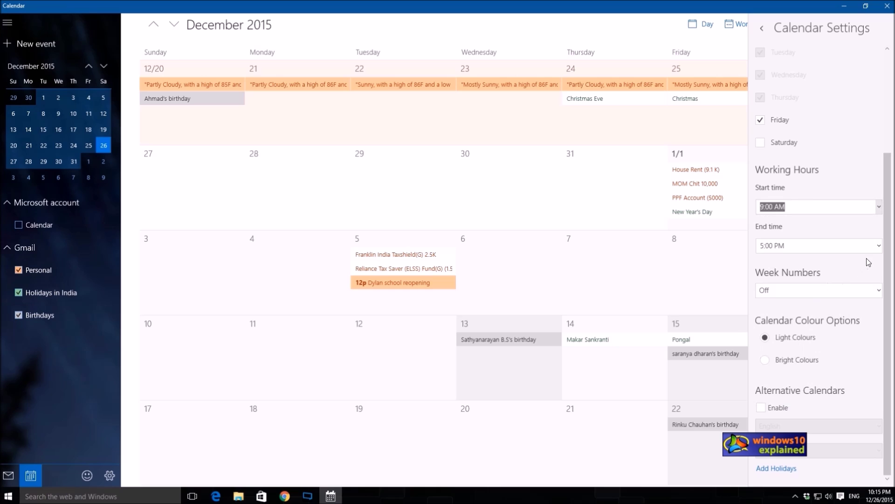
click(879, 246)
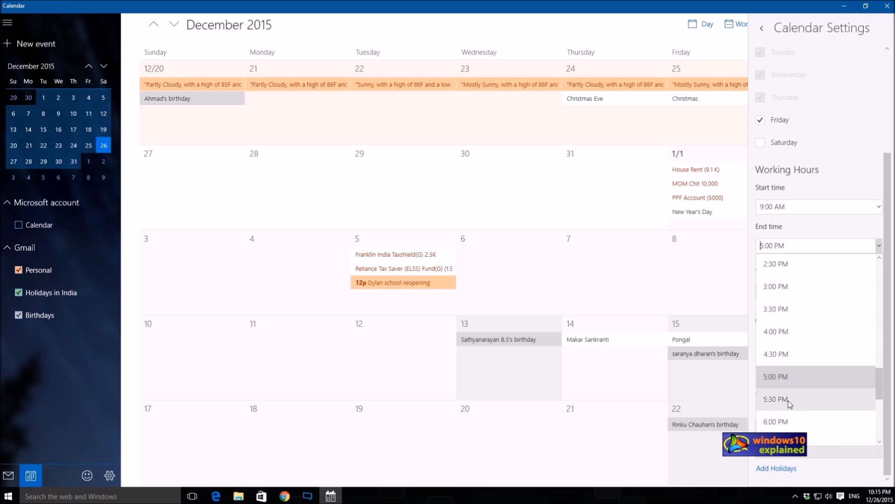
click(789, 418)
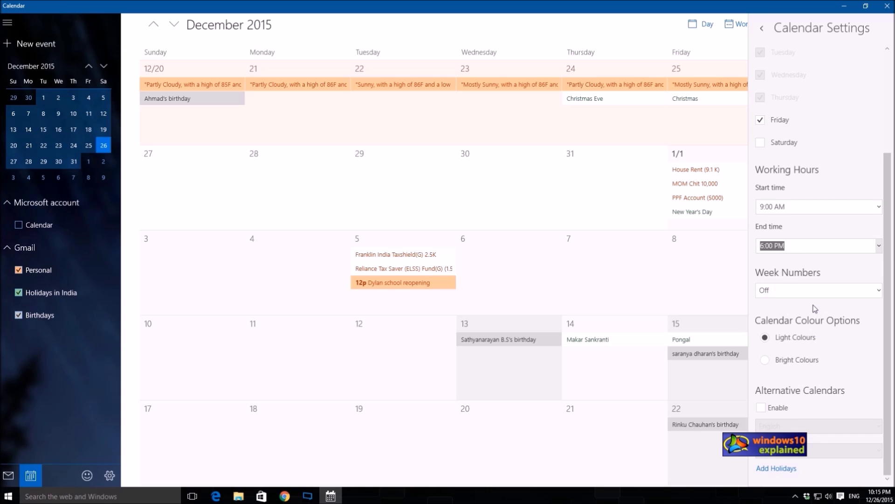
Choose Bright Colours and return to the main settings list.
click(798, 363)
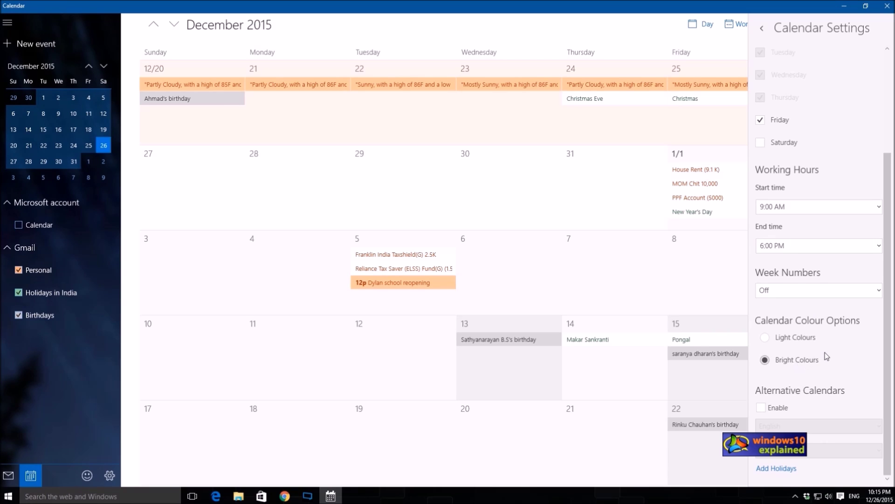
scroll(890, 387, up, 3)
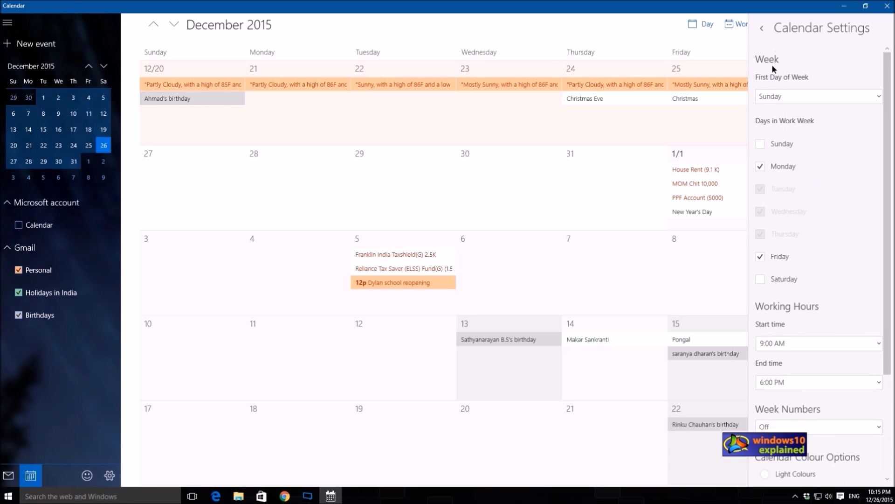
click(762, 28)
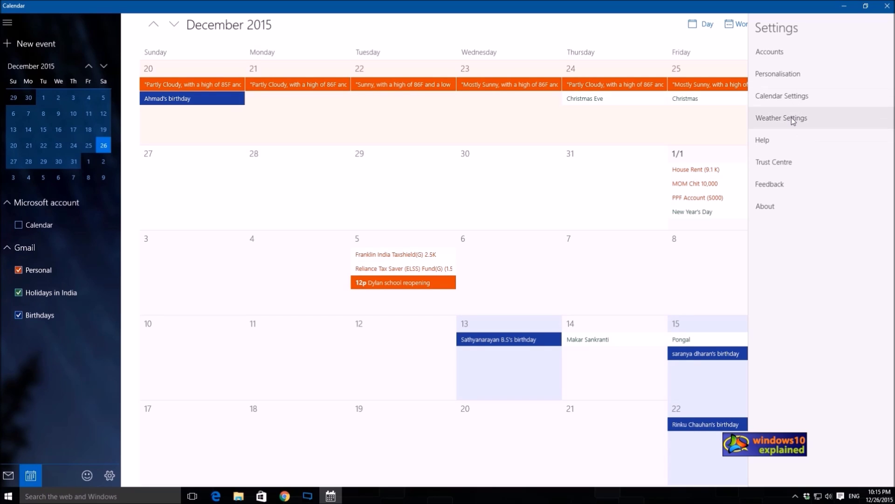
Review Personalisation, then open the Gmail account's settings under Accounts.
click(785, 74)
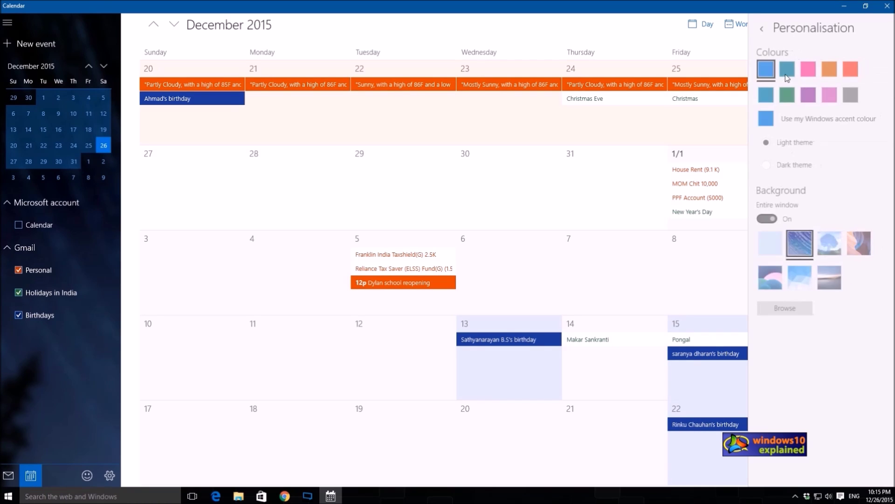
click(761, 28)
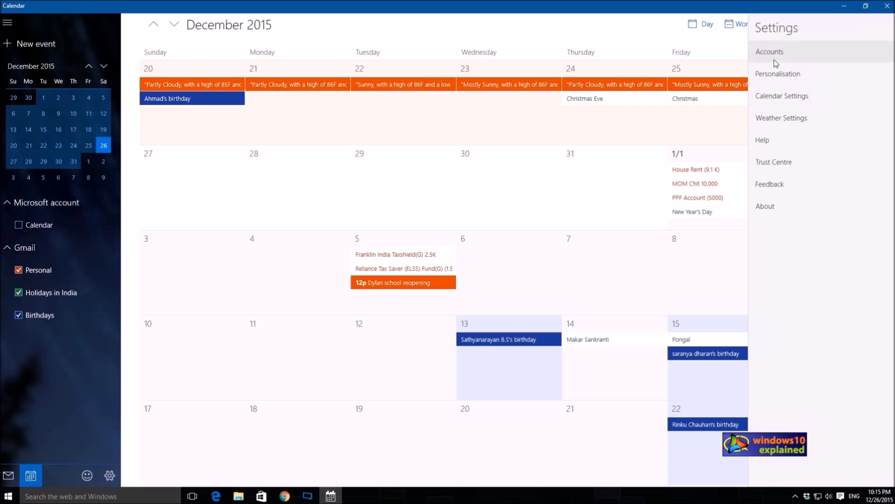
click(774, 52)
click(792, 97)
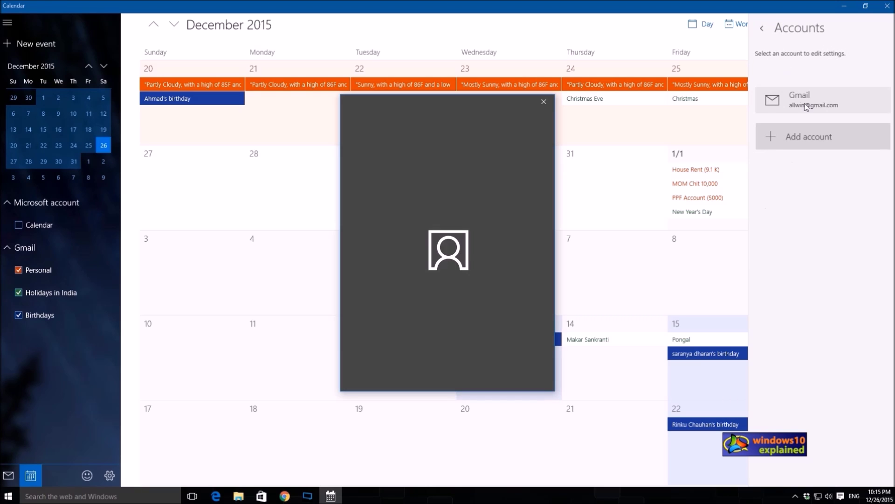
drag(449, 109, 642, 148)
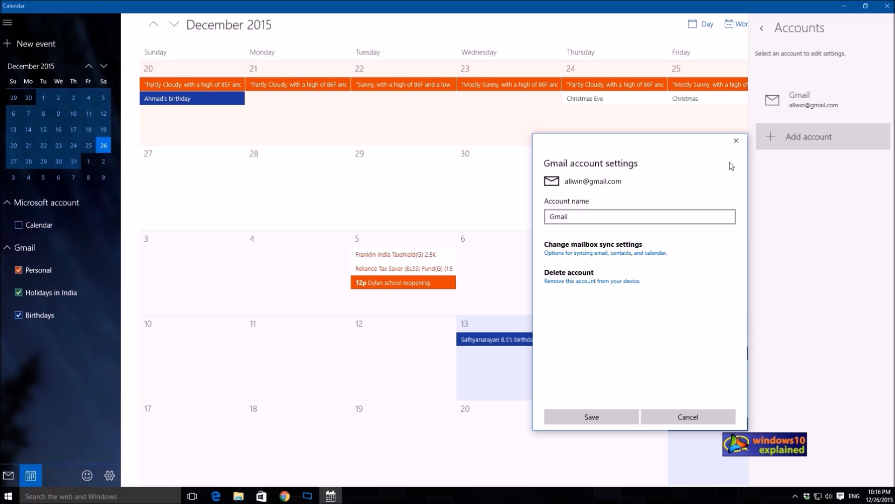
Close the Gmail account settings and the Settings pane, then reopen Settings.
click(736, 141)
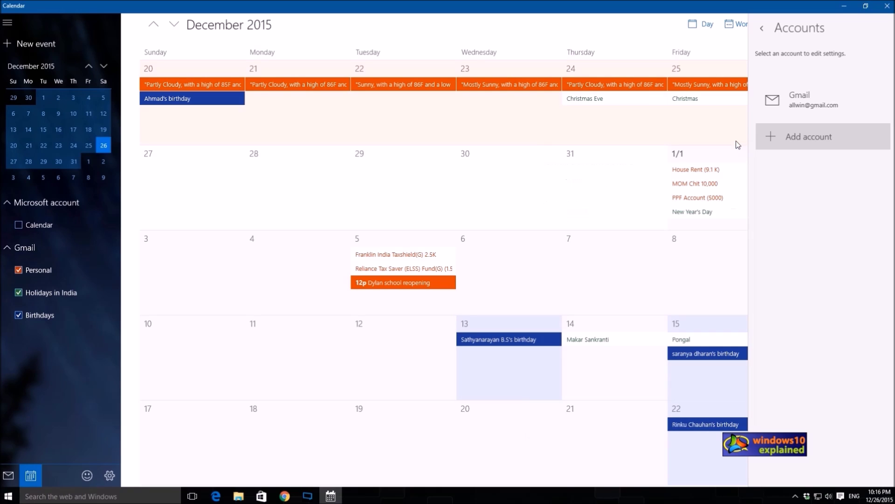
click(762, 28)
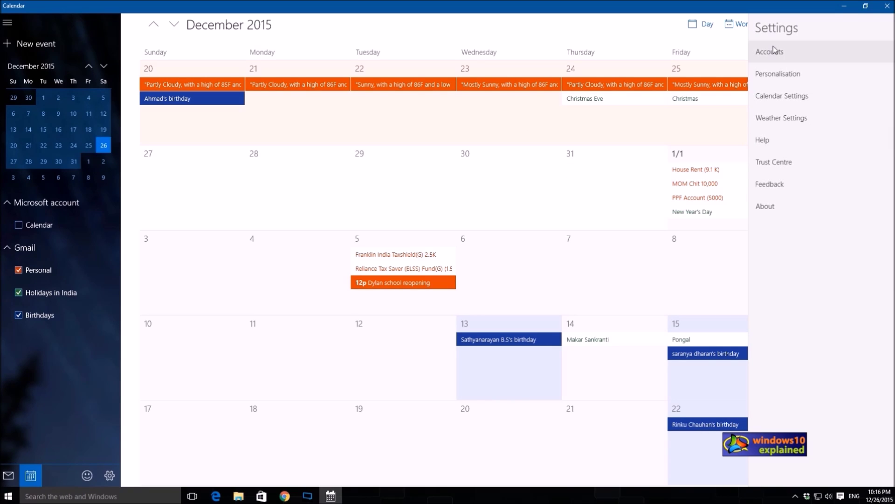
click(680, 282)
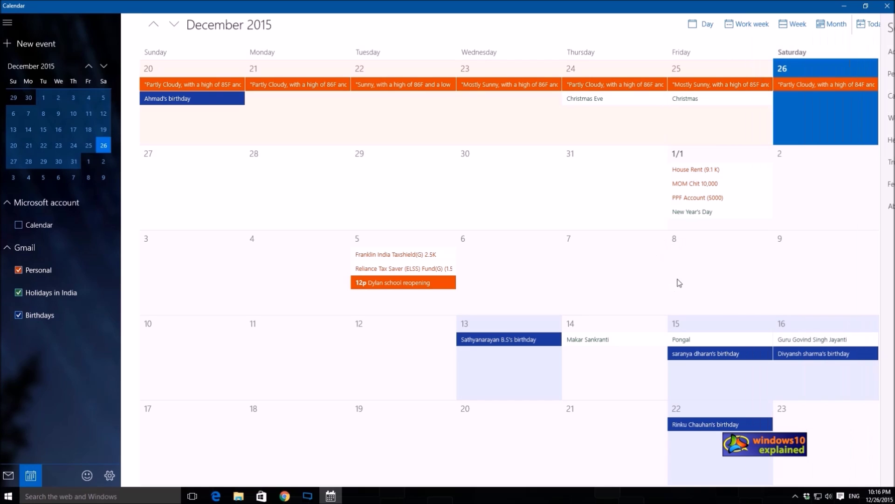
click(109, 475)
Delete the Gmail account from Accounts settings and confirm its removal.
click(782, 52)
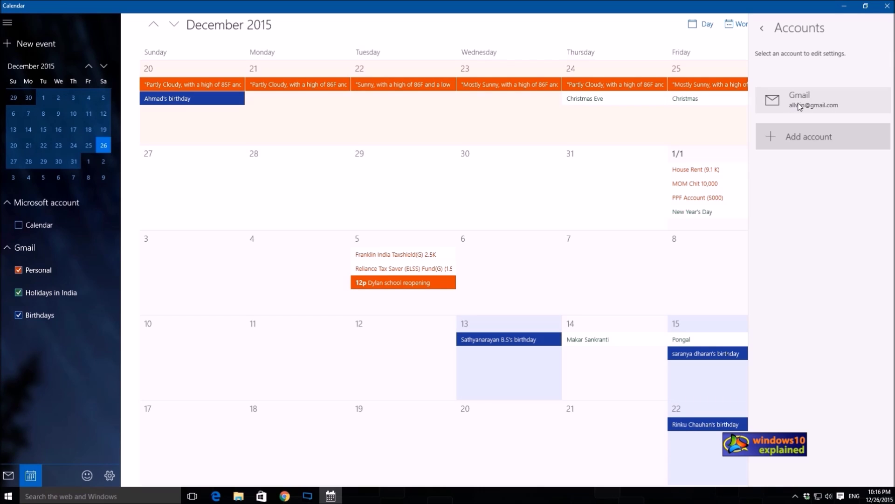
click(799, 106)
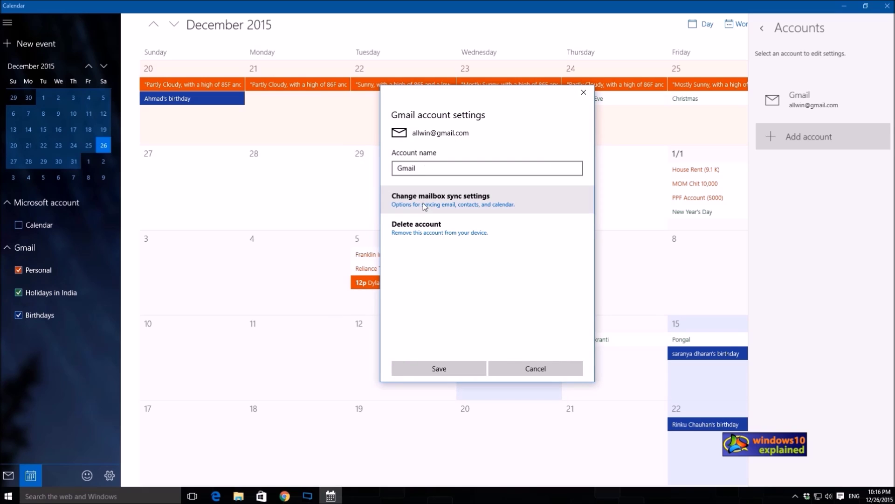
click(418, 234)
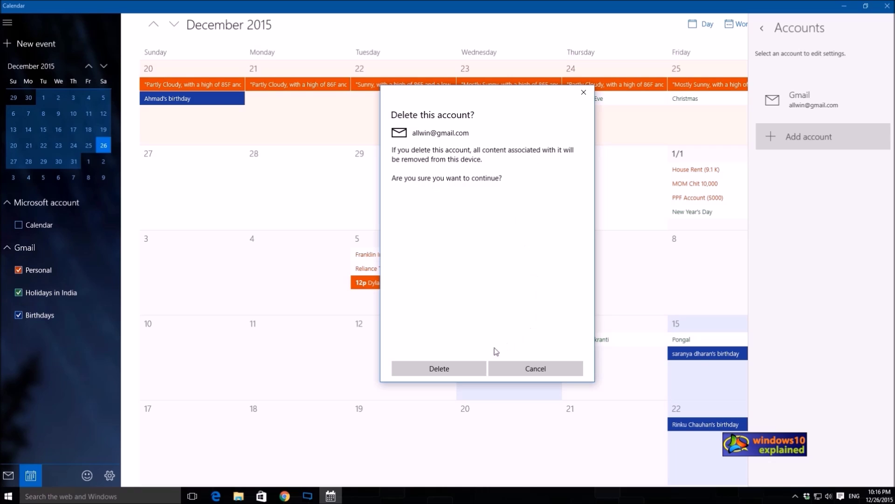
click(422, 368)
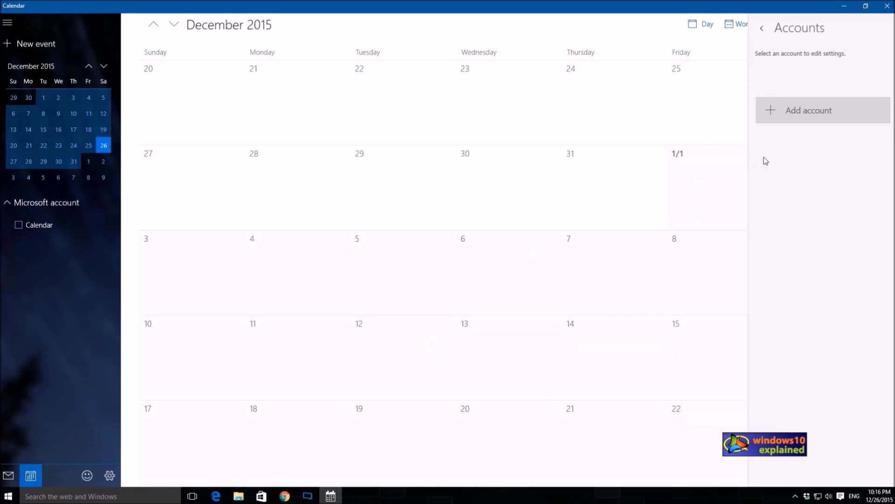